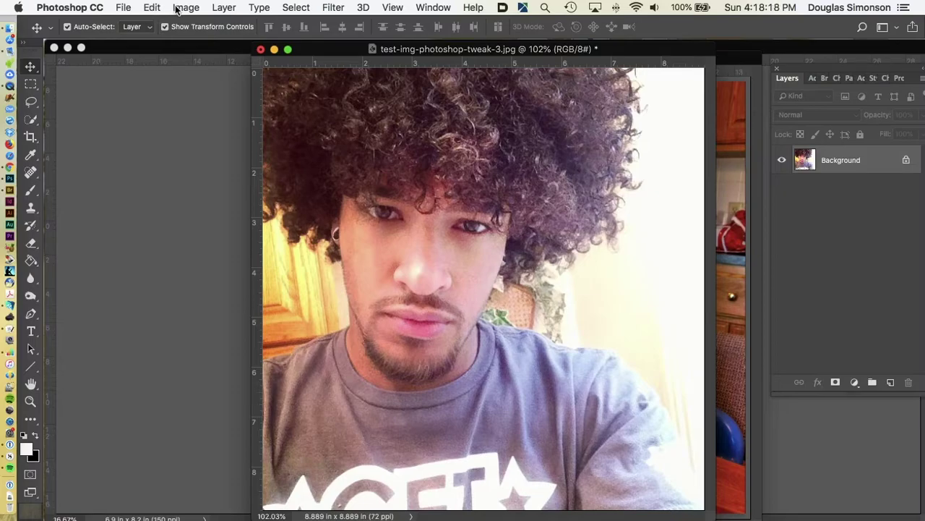
Step: Apply a Levels adjustment to the portrait photo, moving the black and white input points inward to strengthen contrast
{"action": "mouse_move", "coordinate": [187, 47]}
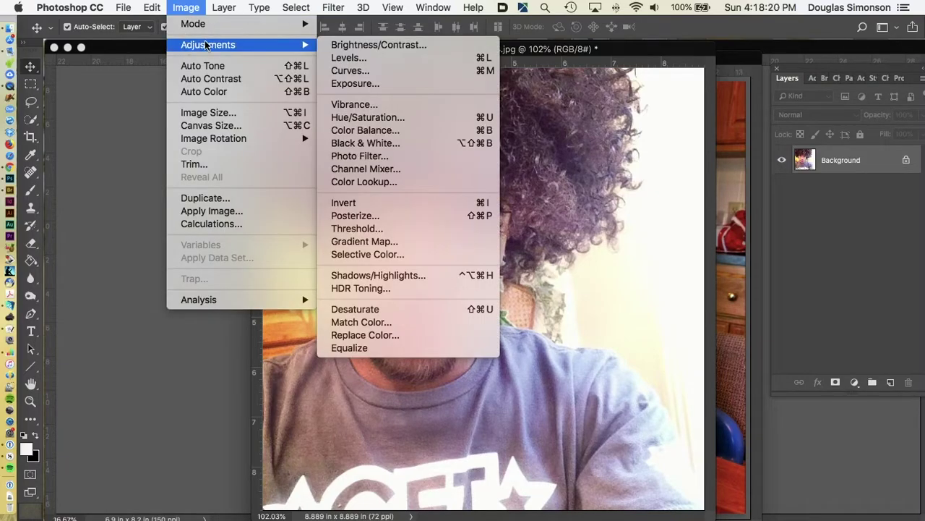
{"action": "left_click", "coordinate": [338, 63]}
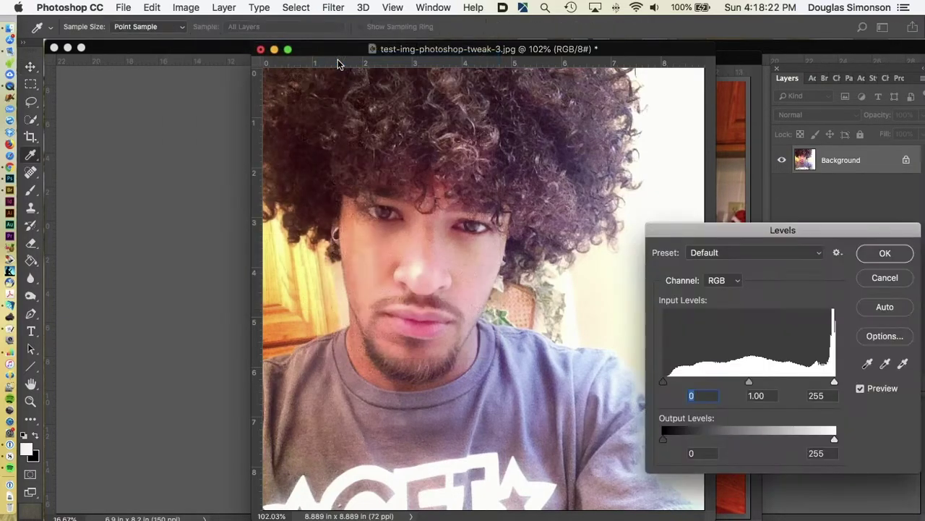
{"action": "left_click_drag", "start_coordinate": [668, 383], "coordinate": [687, 385]}
{"action": "mouse_move", "coordinate": [835, 382]}
{"action": "left_mouse_down"}
{"action": "mouse_move", "coordinate": [810, 385]}
{"action": "mouse_move", "coordinate": [825, 383]}
{"action": "left_mouse_up"}
{"action": "left_click", "coordinate": [817, 395]}
{"action": "left_click", "coordinate": [885, 254]}
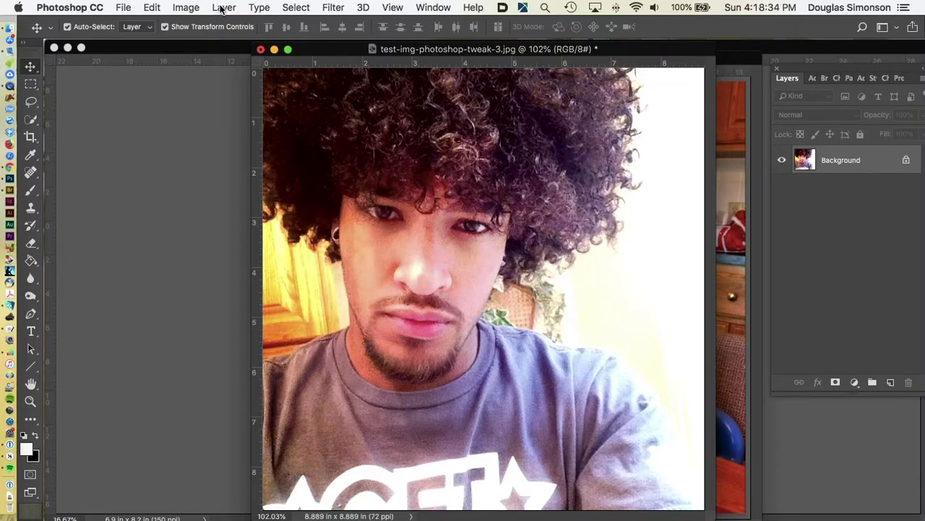
Step: Increase the portrait's saturation to +21 with a Hue/Saturation adjustment
{"action": "left_click", "coordinate": [184, 6]}
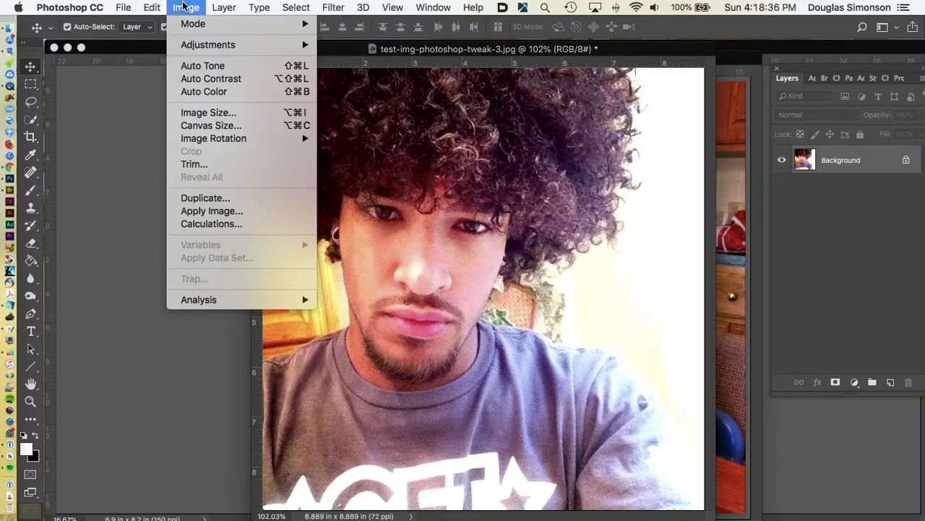
{"action": "mouse_move", "coordinate": [194, 47]}
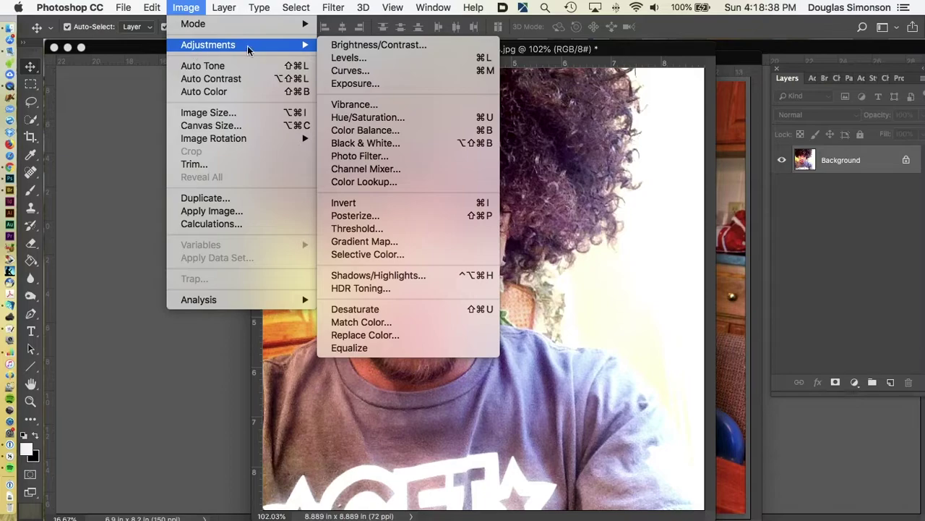
{"action": "left_click", "coordinate": [353, 118]}
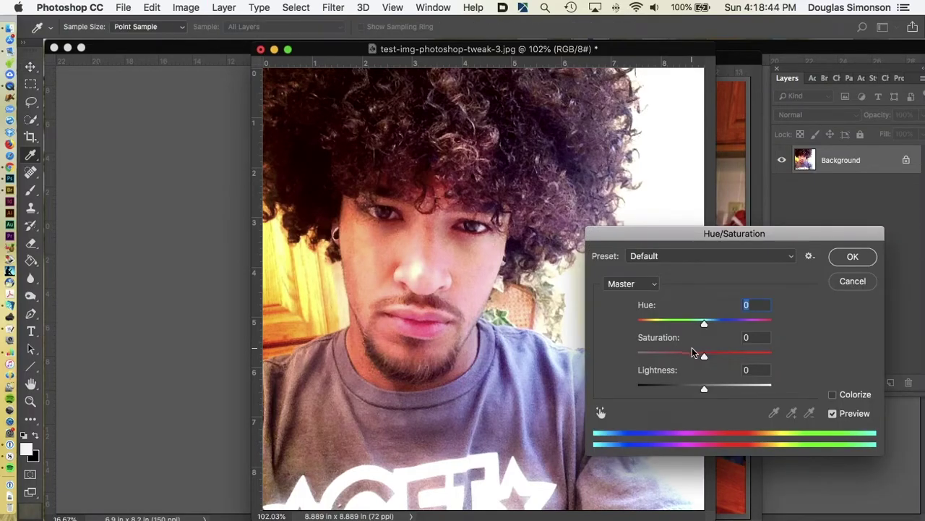
{"action": "mouse_move", "coordinate": [705, 359]}
{"action": "left_mouse_down"}
{"action": "mouse_move", "coordinate": [755, 354]}
{"action": "mouse_move", "coordinate": [719, 361]}
{"action": "left_mouse_up"}
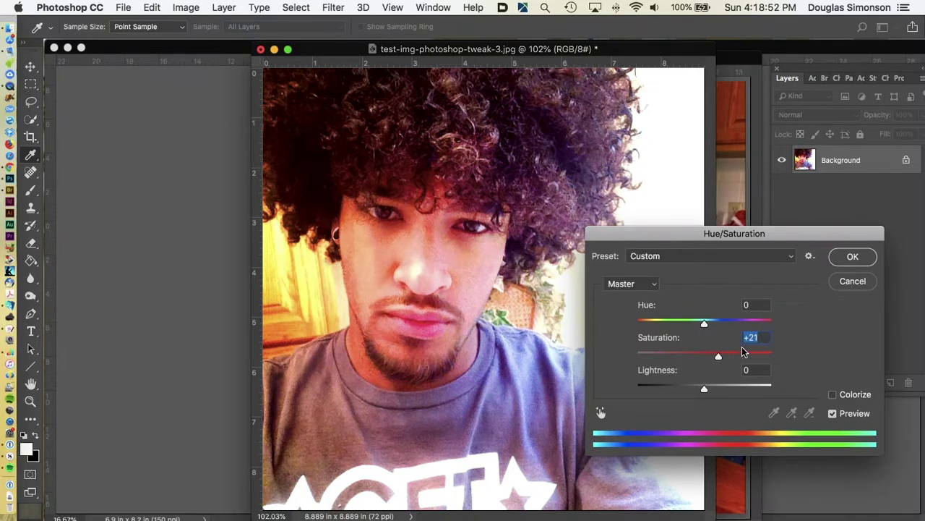
{"action": "left_click", "coordinate": [851, 258]}
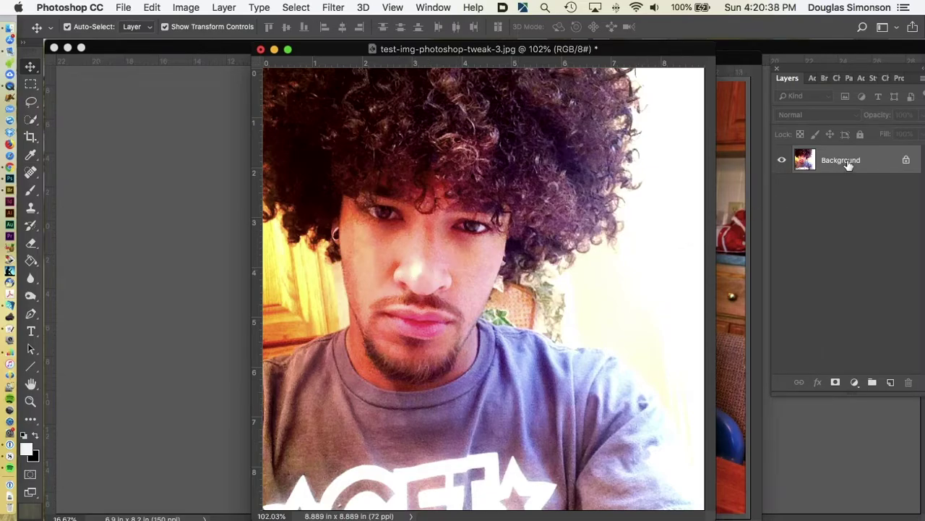
Step: Duplicate the Background layer and apply the Median noise filter to the copy with a radius of 4 pixels
{"action": "left_click_drag", "start_coordinate": [848, 164], "coordinate": [893, 389]}
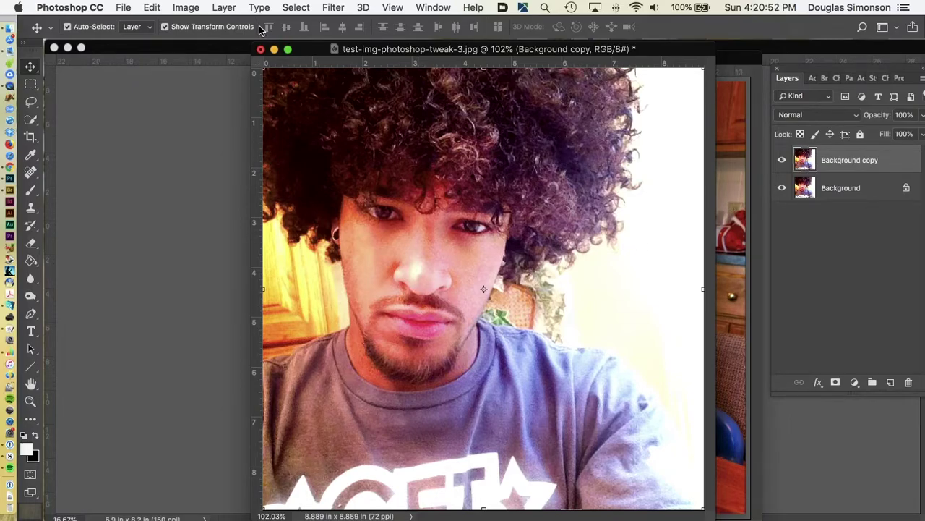
{"action": "left_click", "coordinate": [333, 8]}
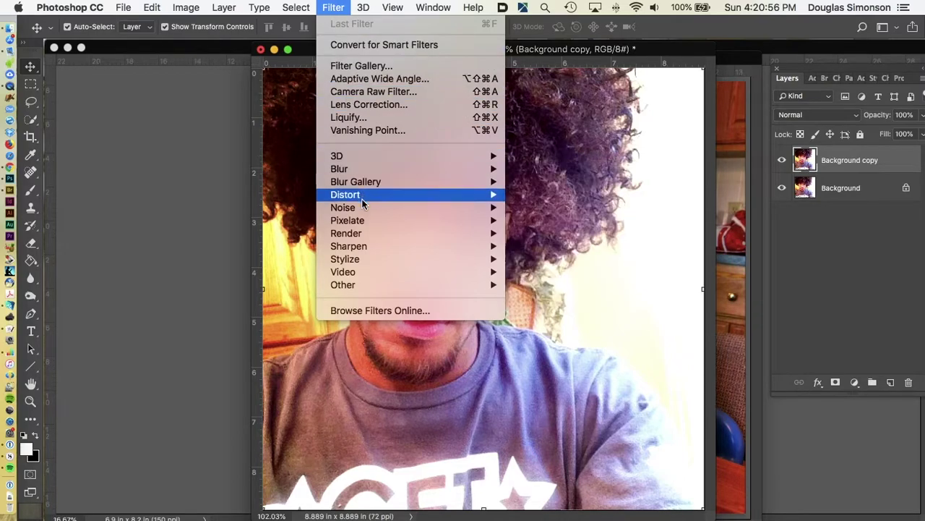
{"action": "mouse_move", "coordinate": [363, 209]}
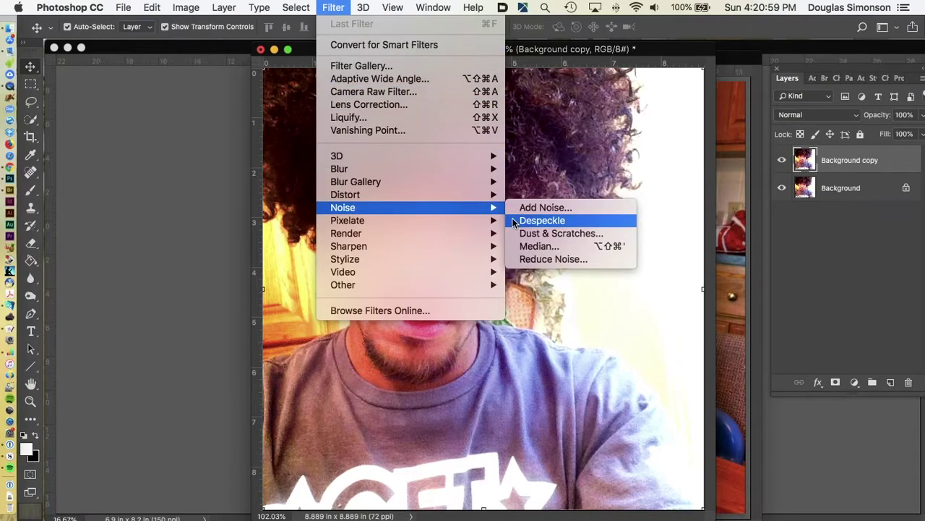
{"action": "left_click", "coordinate": [535, 247]}
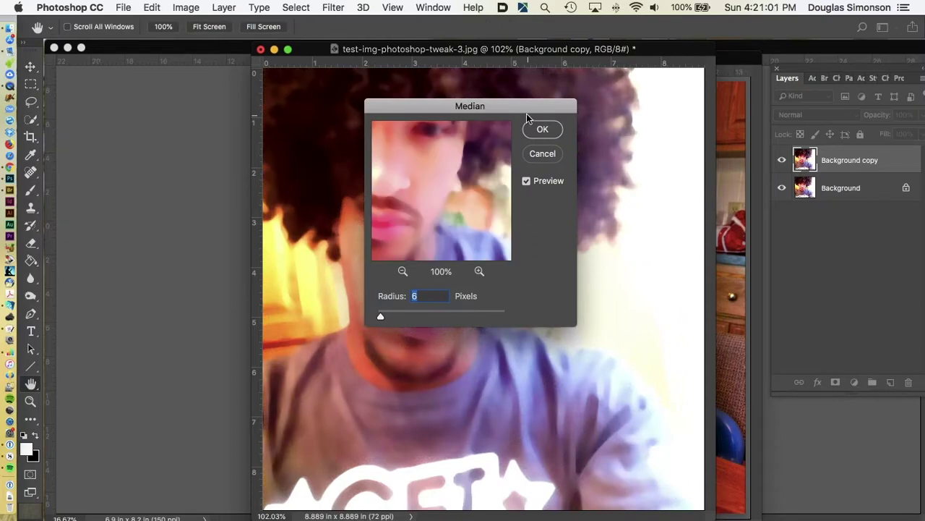
{"action": "left_click_drag", "start_coordinate": [526, 109], "coordinate": [264, 170]}
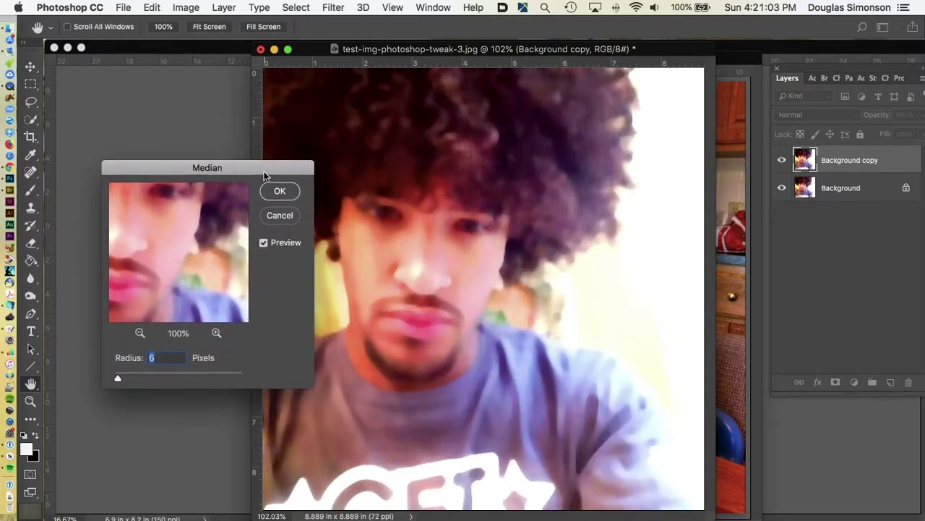
{"action": "left_click_drag", "start_coordinate": [118, 379], "coordinate": [116, 378]}
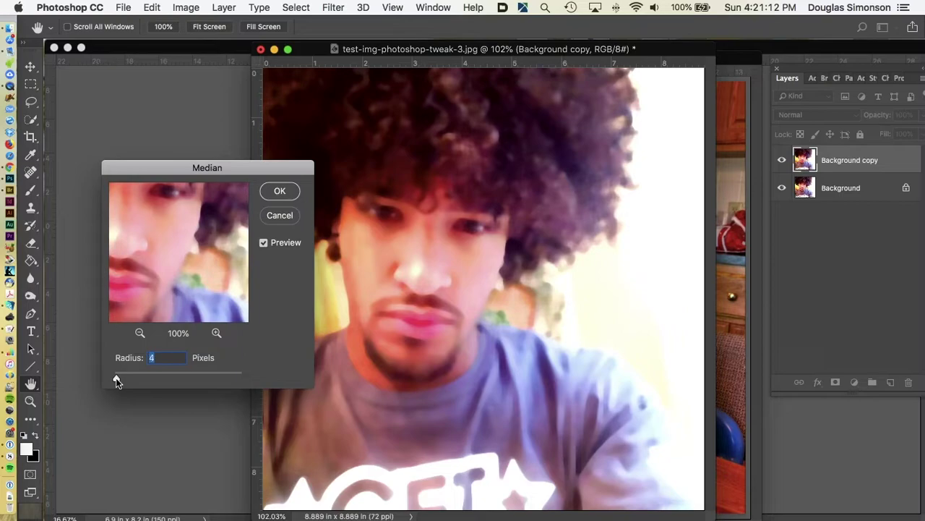
{"action": "left_click", "coordinate": [280, 190]}
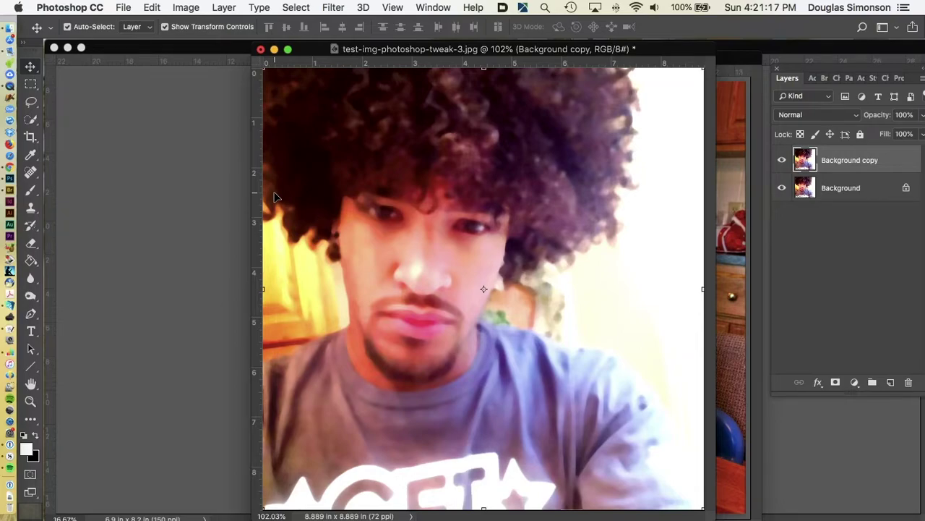
Step: Posterize the Background copy layer to 8 levels, trying 7 and 2 levels first
{"action": "left_click", "coordinate": [186, 7]}
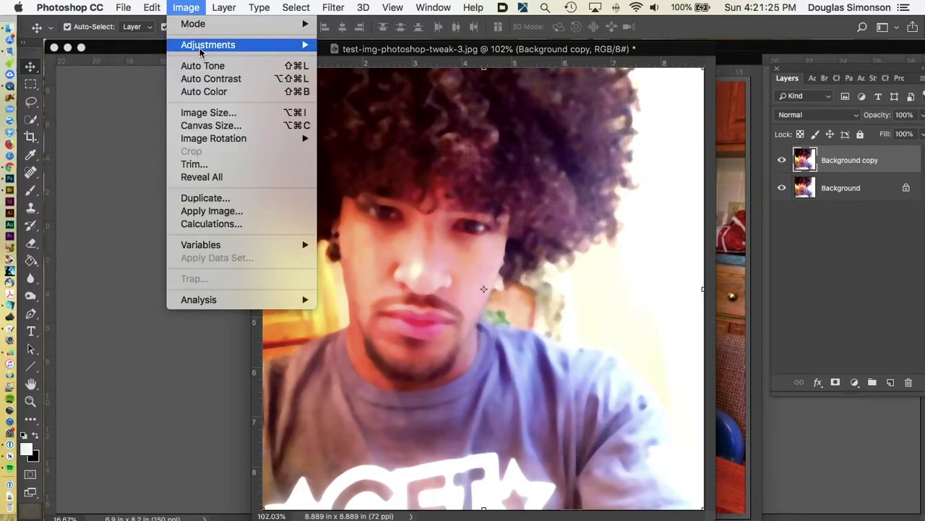
{"action": "mouse_move", "coordinate": [202, 49]}
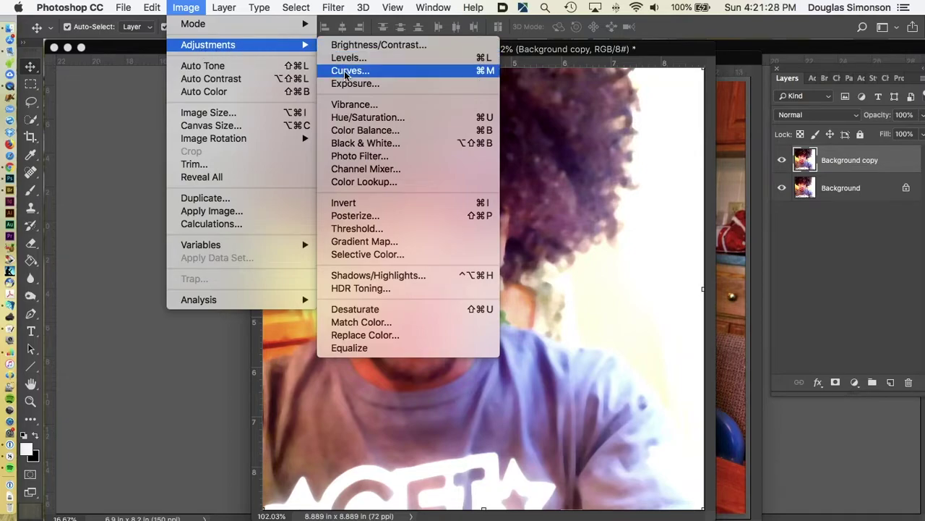
{"action": "left_click", "coordinate": [355, 215]}
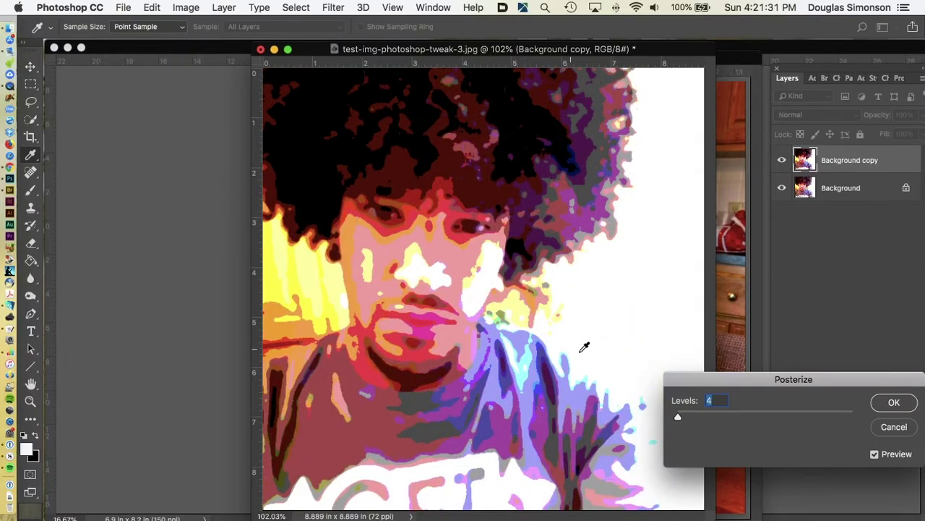
{"action": "left_click", "coordinate": [680, 418]}
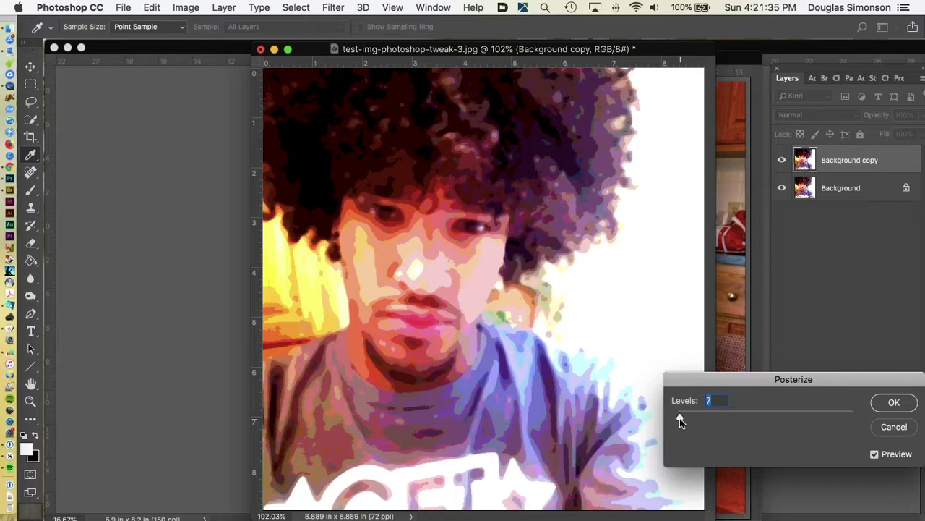
{"action": "mouse_move", "coordinate": [680, 418]}
{"action": "left_mouse_down"}
{"action": "mouse_move", "coordinate": [688, 417]}
{"action": "mouse_move", "coordinate": [673, 418]}
{"action": "left_mouse_up"}
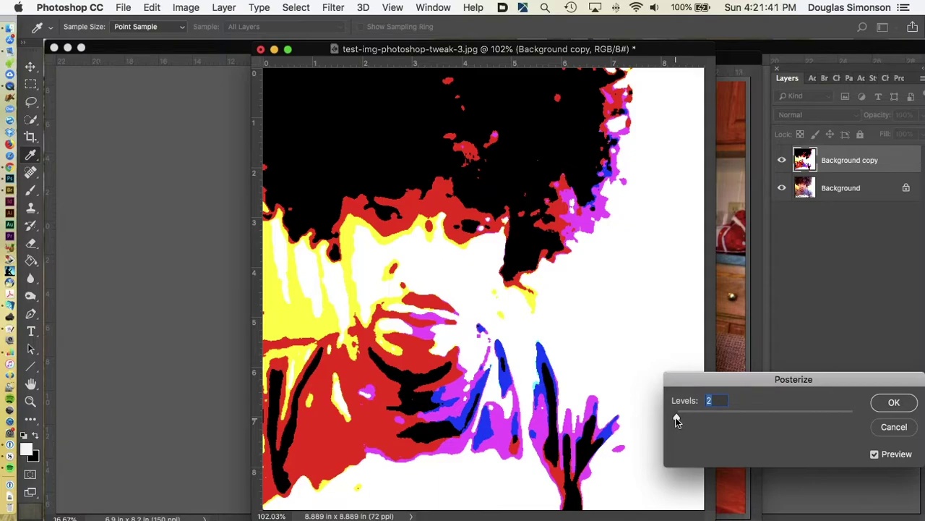
{"action": "left_click_drag", "start_coordinate": [677, 417], "coordinate": [681, 417]}
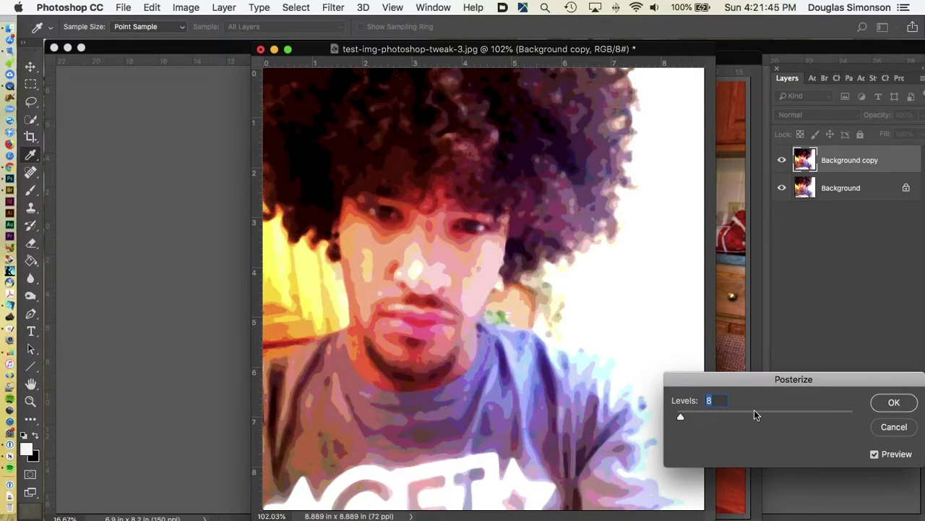
{"action": "left_click", "coordinate": [888, 403]}
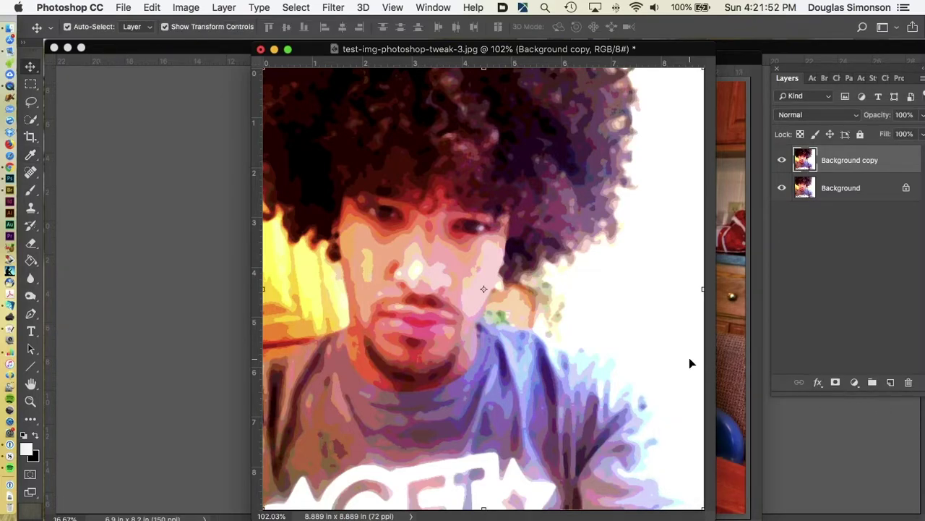
Step: Compare the posterized copy with the original photo by toggling the Background copy layer's visibility, leaving it shown
{"action": "key", "text": "z"}
{"action": "left_click_drag", "start_coordinate": [479, 270], "coordinate": [548, 303]}
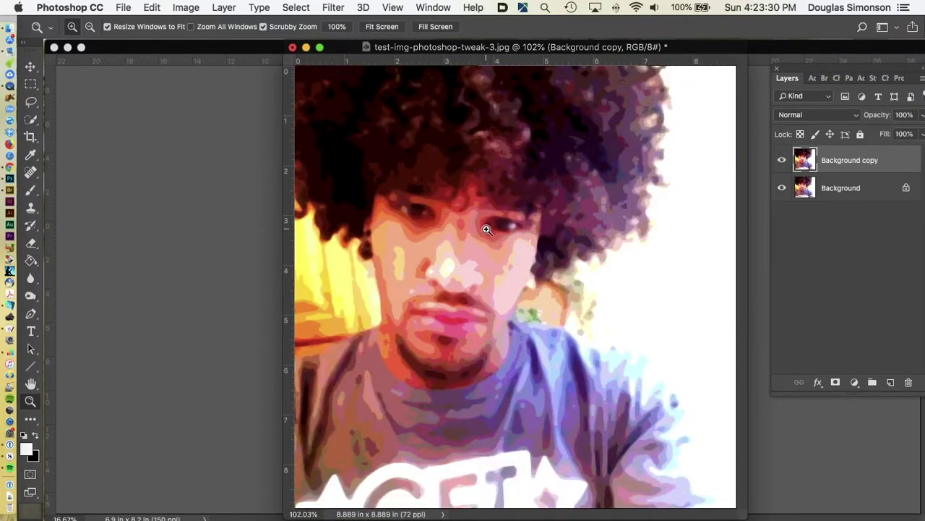
{"action": "left_click", "coordinate": [782, 161]}
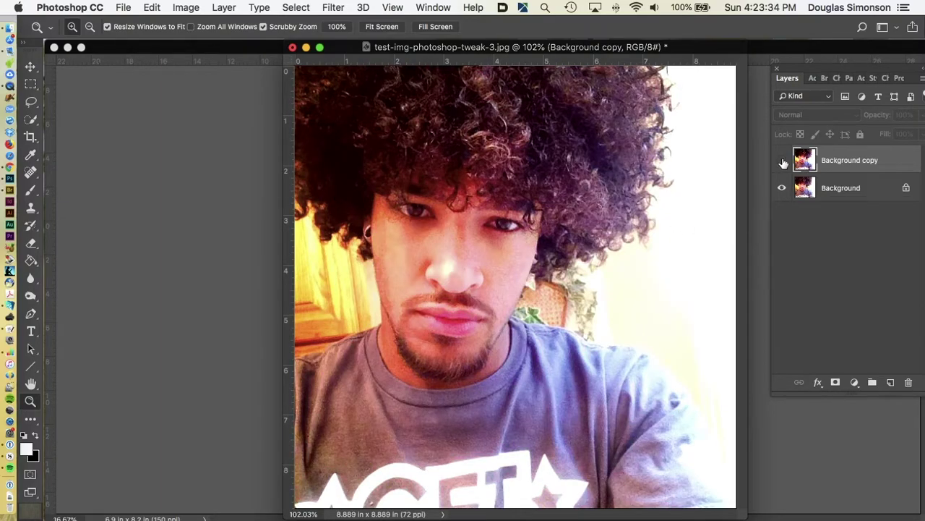
{"action": "left_click", "coordinate": [782, 161]}
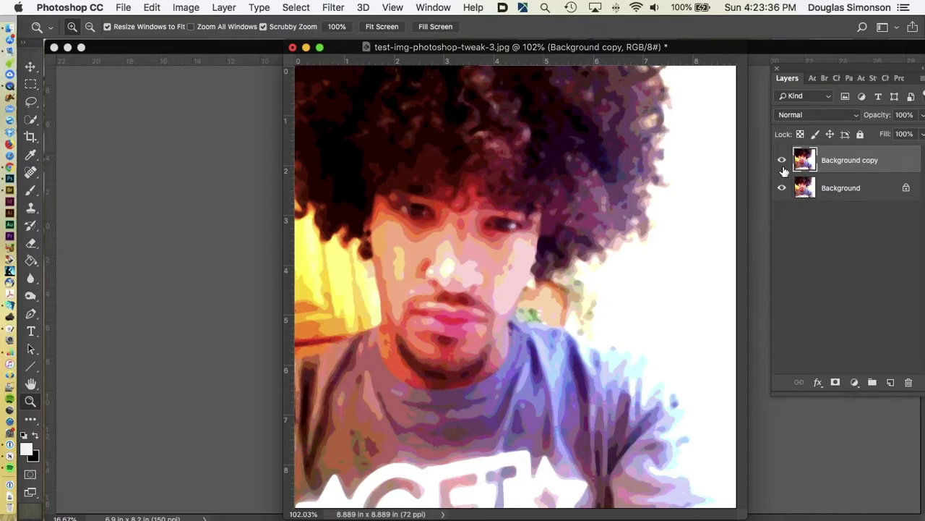
{"action": "left_click", "coordinate": [782, 161]}
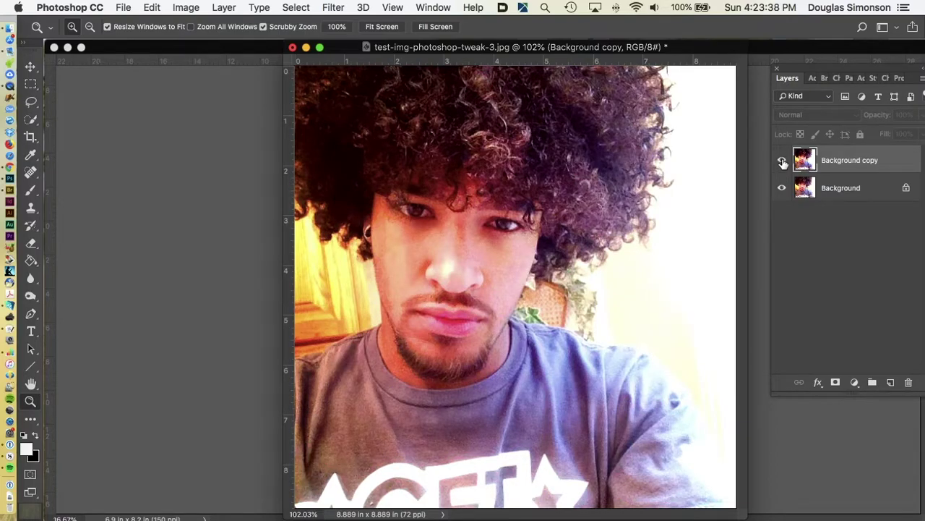
{"action": "left_click", "coordinate": [783, 161]}
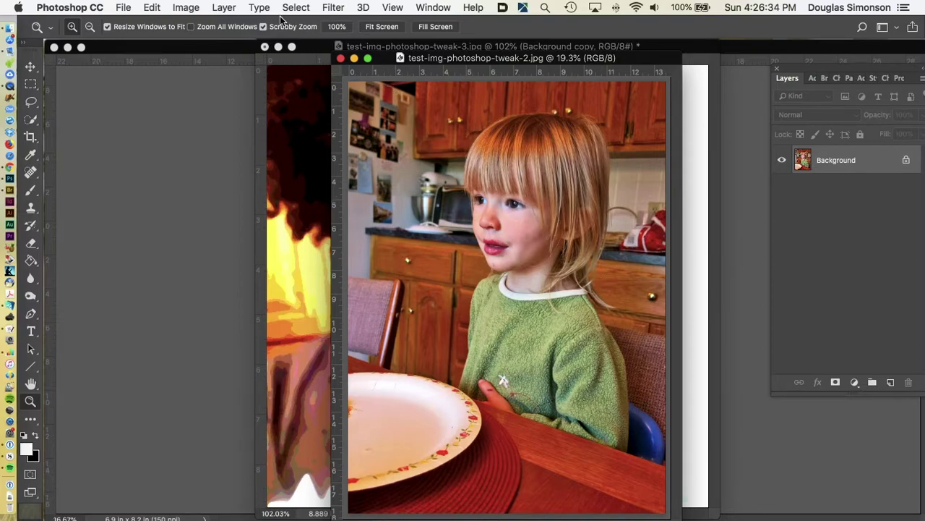
Step: Apply a Levels adjustment to test-img-photoshop-tweak-2.jpg with a black input of 23 and a white input of 243
{"action": "left_click", "coordinate": [187, 7]}
{"action": "mouse_move", "coordinate": [200, 45]}
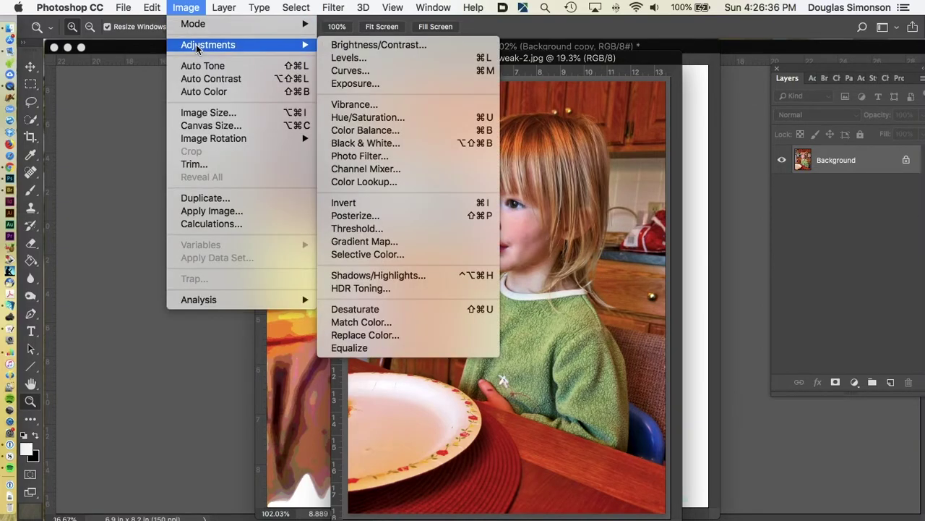
{"action": "left_click", "coordinate": [379, 62]}
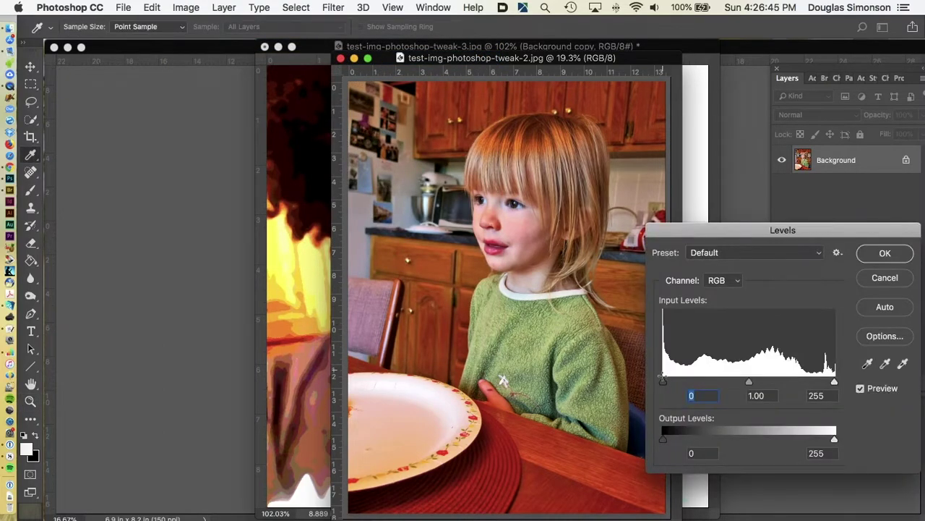
{"action": "left_click_drag", "start_coordinate": [663, 383], "coordinate": [679, 381]}
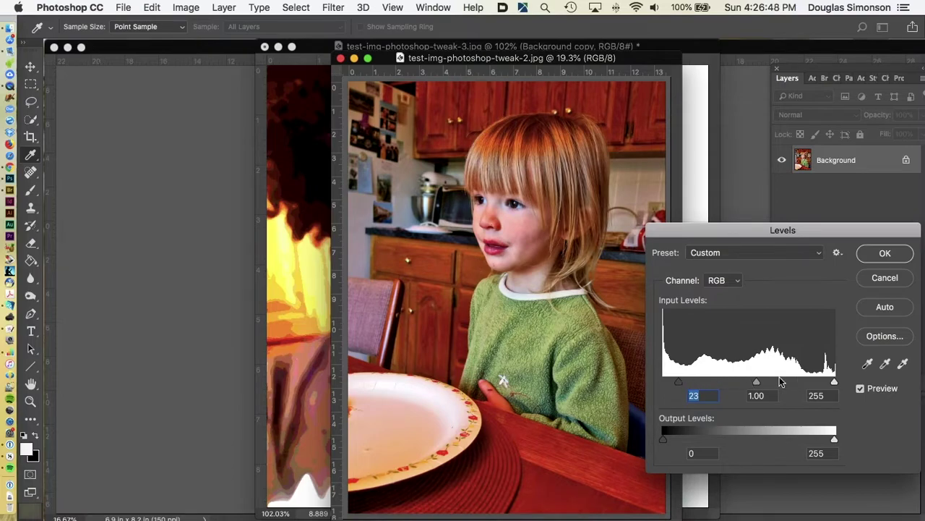
{"action": "left_click_drag", "start_coordinate": [834, 382], "coordinate": [827, 383]}
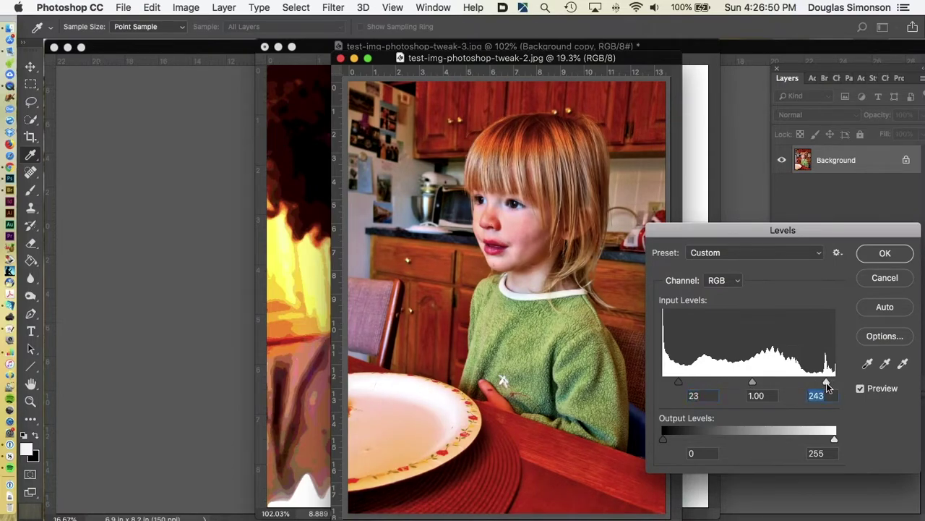
{"action": "key", "text": "Return"}
{"action": "key", "text": "z"}
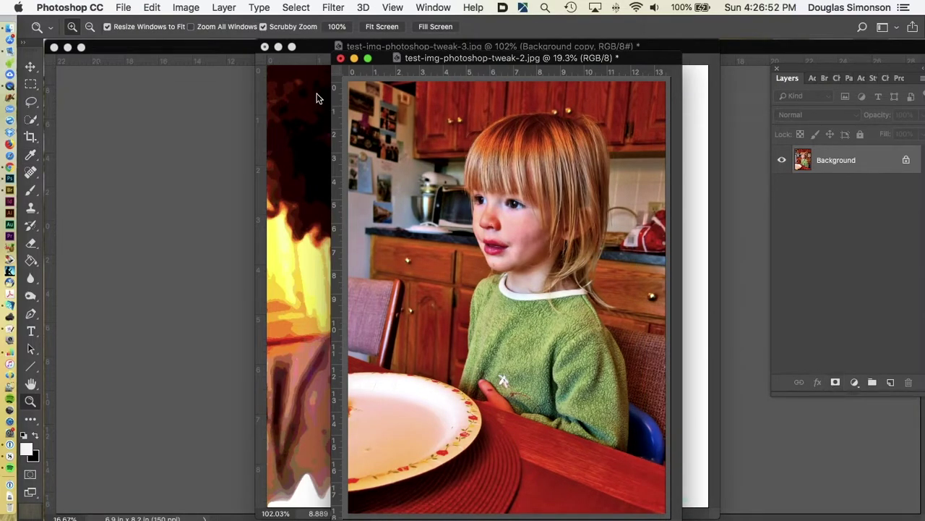
Step: Apply a Hue/Saturation adjustment to the Background layer with the master saturation at +12
{"action": "left_click", "coordinate": [186, 7]}
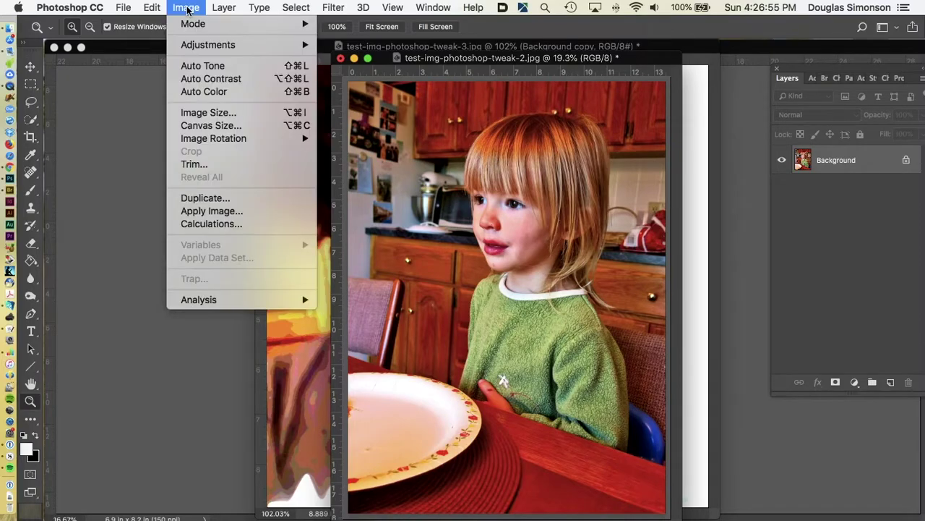
{"action": "mouse_move", "coordinate": [203, 47]}
{"action": "left_click", "coordinate": [399, 117]}
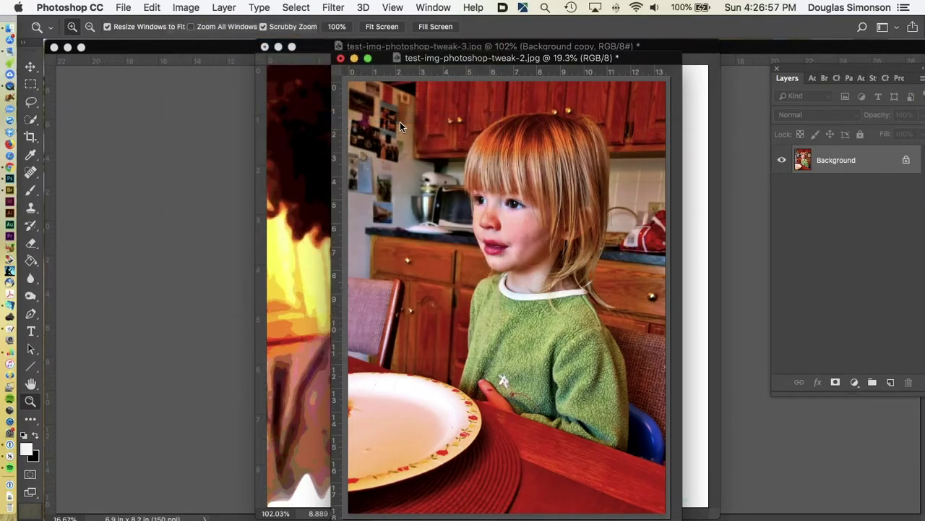
{"action": "mouse_move", "coordinate": [704, 356]}
{"action": "left_mouse_down"}
{"action": "mouse_move", "coordinate": [723, 358]}
{"action": "mouse_move", "coordinate": [653, 357]}
{"action": "mouse_move", "coordinate": [748, 353]}
{"action": "mouse_move", "coordinate": [714, 357]}
{"action": "left_mouse_up"}
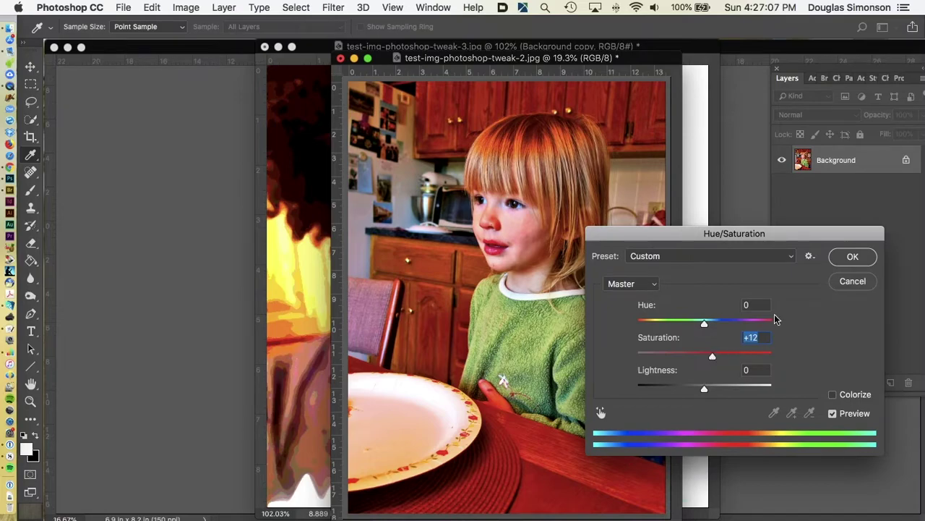
{"action": "left_click", "coordinate": [853, 255]}
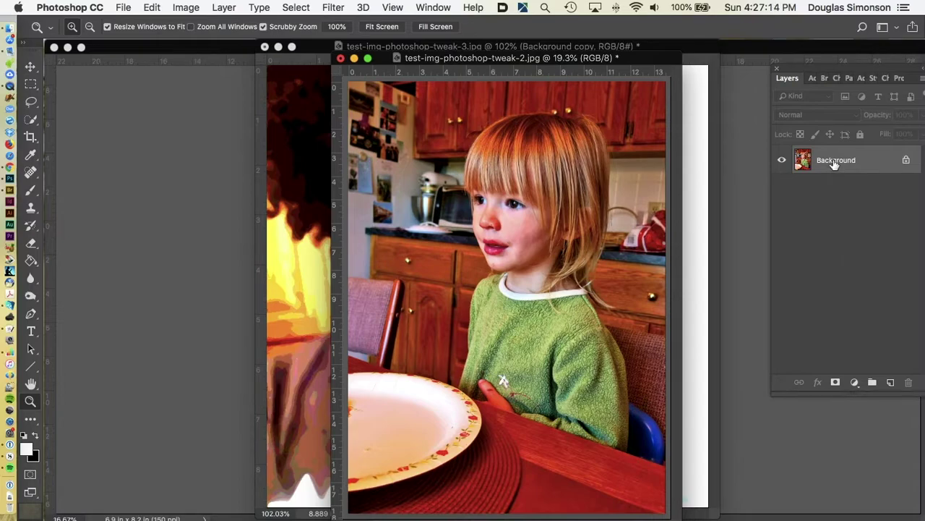
Step: Duplicate the Background layer and apply the Median noise filter to the copy with a radius of 16 pixels
{"action": "left_click_drag", "start_coordinate": [835, 164], "coordinate": [892, 385]}
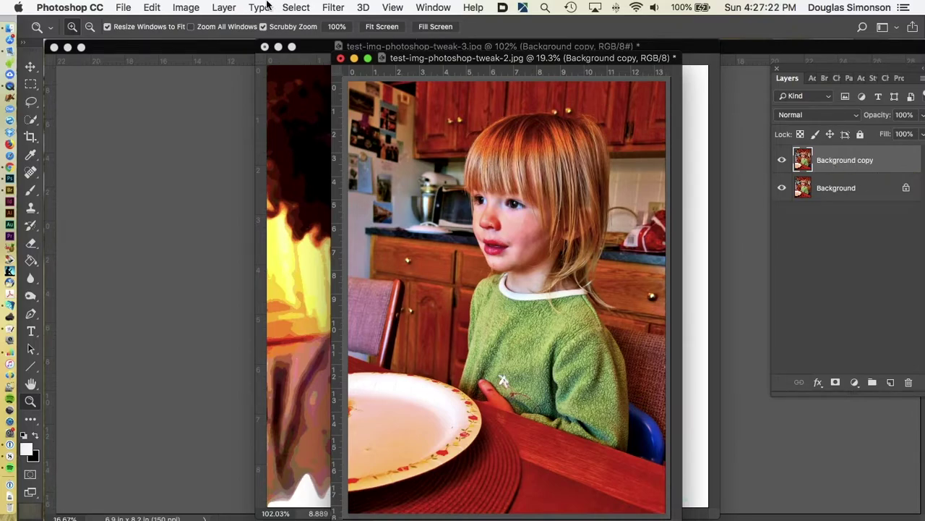
{"action": "left_click", "coordinate": [335, 7]}
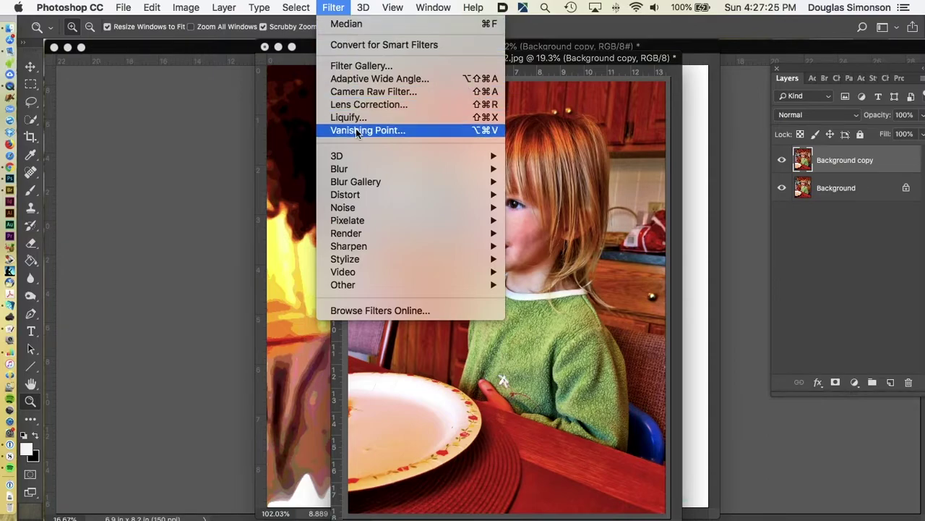
{"action": "mouse_move", "coordinate": [370, 207]}
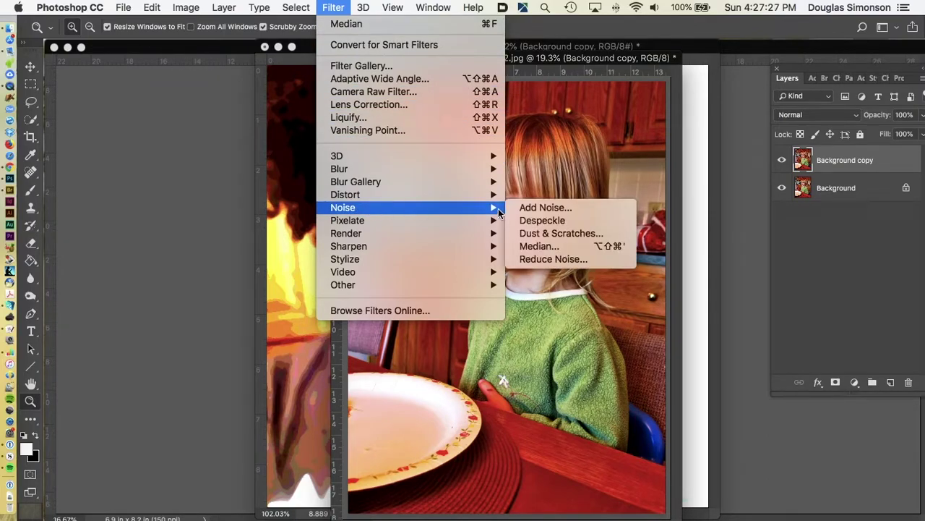
{"action": "left_click", "coordinate": [529, 247]}
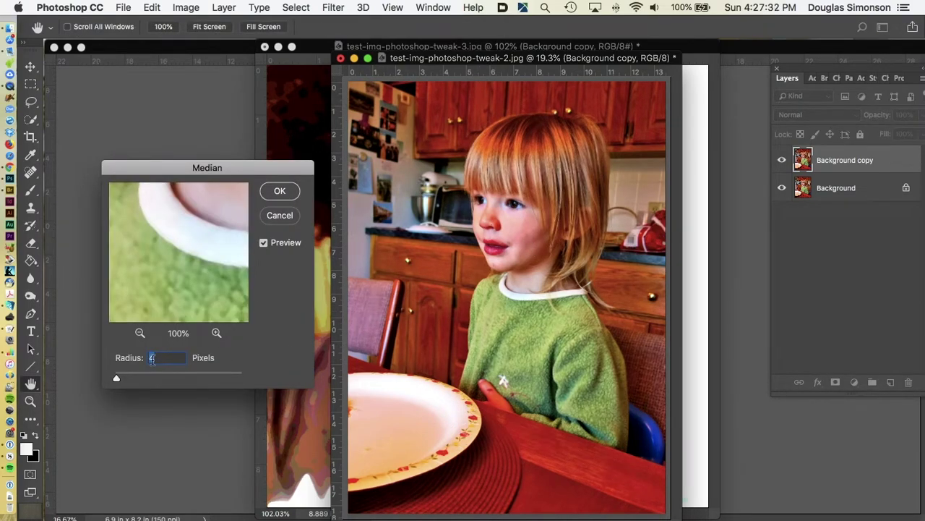
{"action": "left_click_drag", "start_coordinate": [118, 376], "coordinate": [124, 377]}
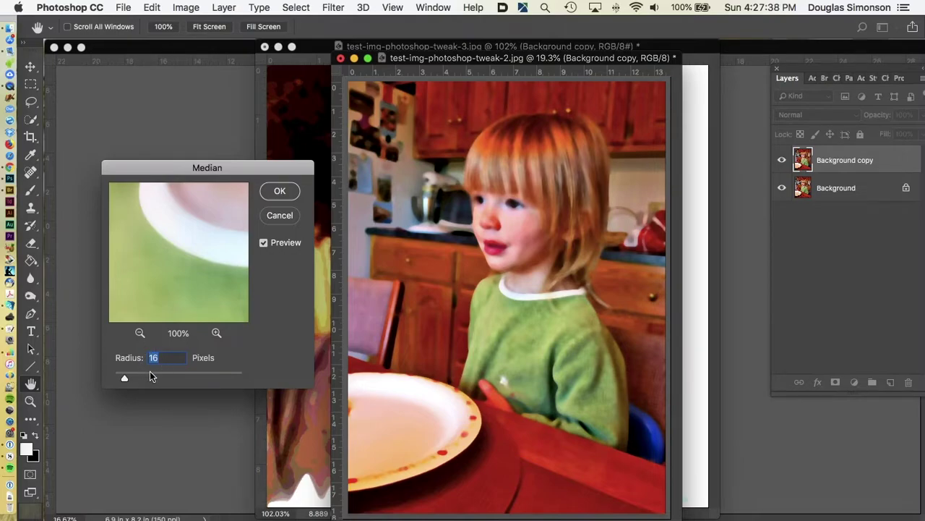
{"action": "left_click", "coordinate": [287, 192]}
Step: Posterize the Background copy layer to 7 levels, trying lower level counts first
{"action": "left_click", "coordinate": [185, 8]}
{"action": "mouse_move", "coordinate": [201, 44]}
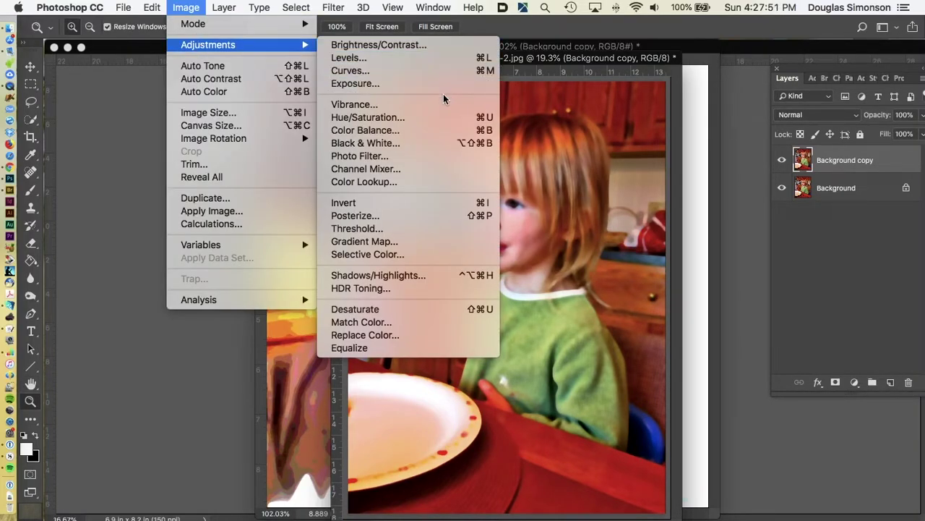
{"action": "left_click", "coordinate": [431, 222]}
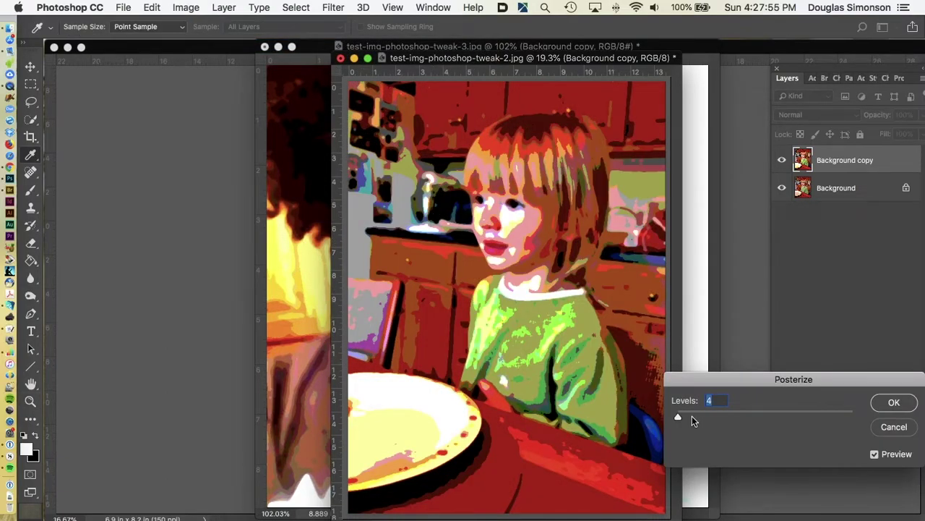
{"action": "left_click_drag", "start_coordinate": [680, 417], "coordinate": [673, 416]}
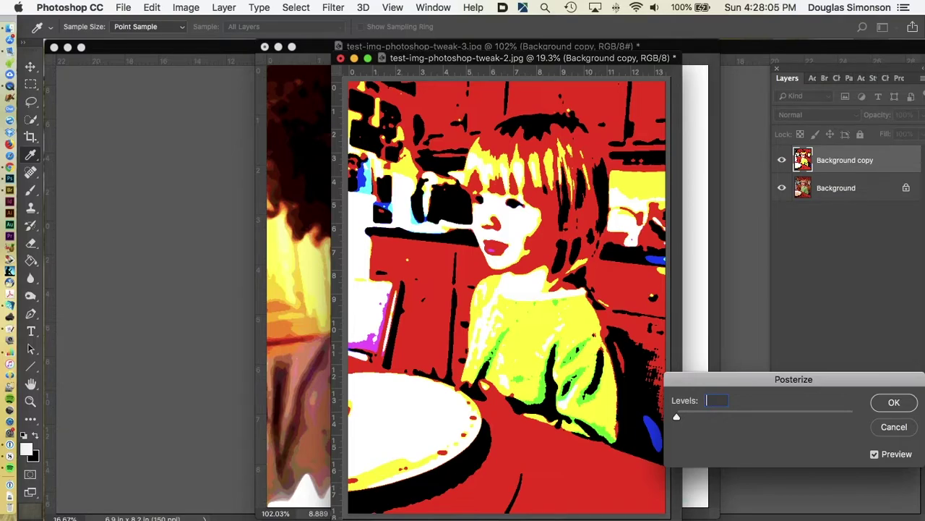
{"action": "type", "text": "3"}
{"action": "key", "text": "Up"}
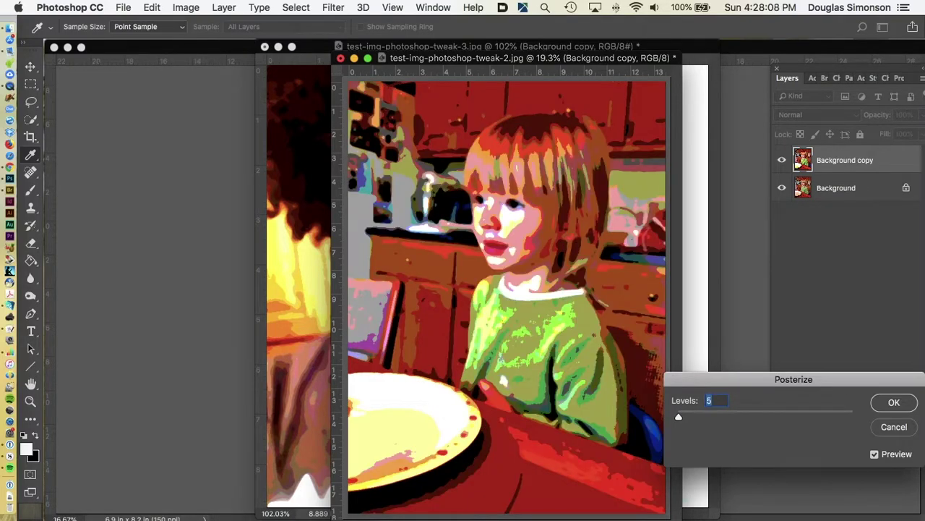
{"action": "key", "text": "Up"}
{"action": "key", "text": "Up"}
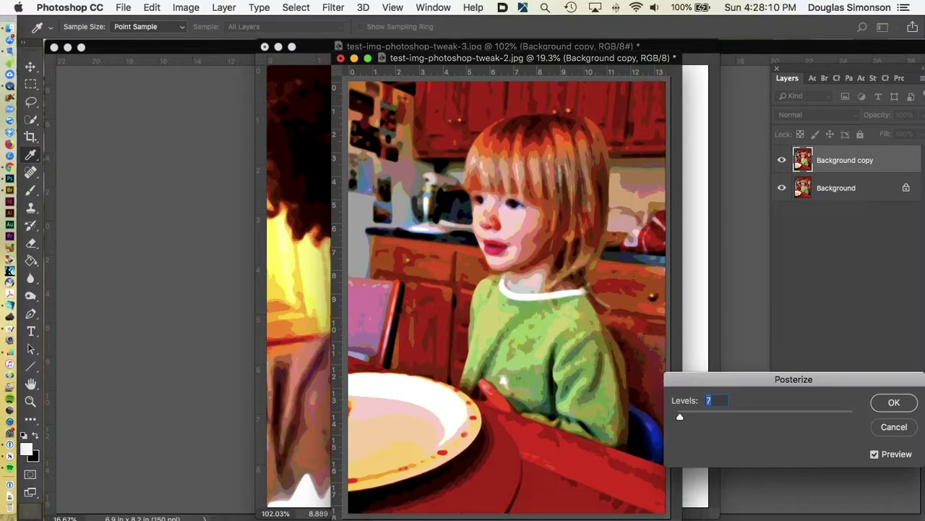
{"action": "key", "text": "Return"}
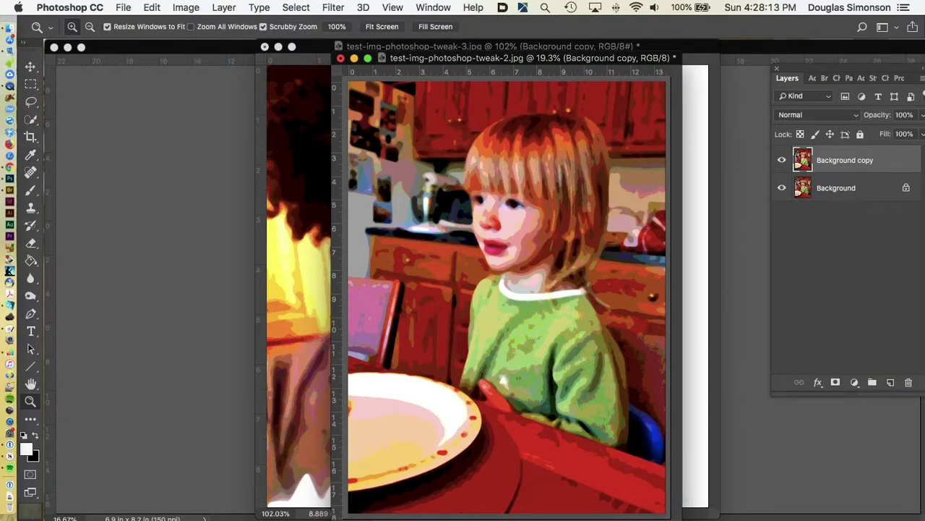
Step: Widen the document window and examine the posterized child's face and sweater up close, then the wider picture
{"action": "left_click_drag", "start_coordinate": [535, 250], "coordinate": [581, 305]}
{"action": "scroll", "coordinate": [581, 305], "scroll_direction": "up", "scroll_amount": 3}
{"action": "left_click_drag", "start_coordinate": [332, 269], "coordinate": [70, 281]}
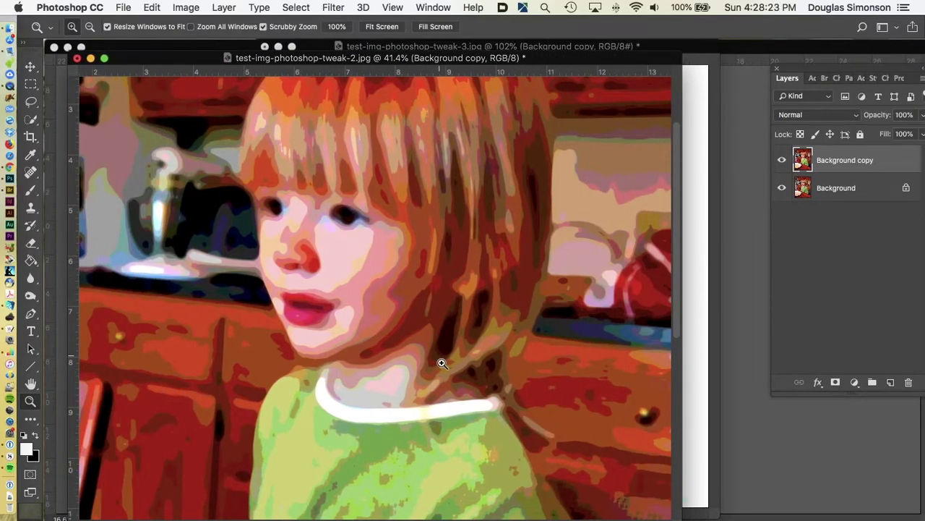
{"action": "left_click_drag", "start_coordinate": [440, 386], "coordinate": [407, 382]}
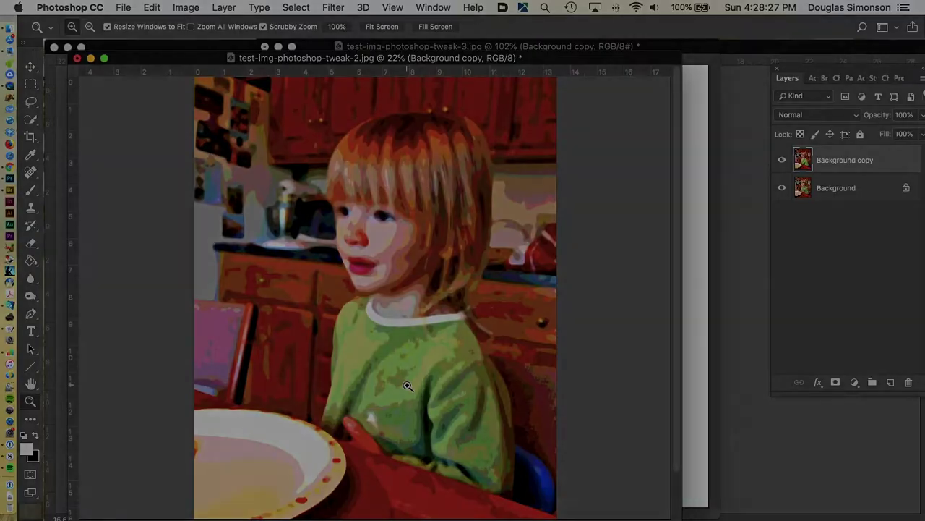